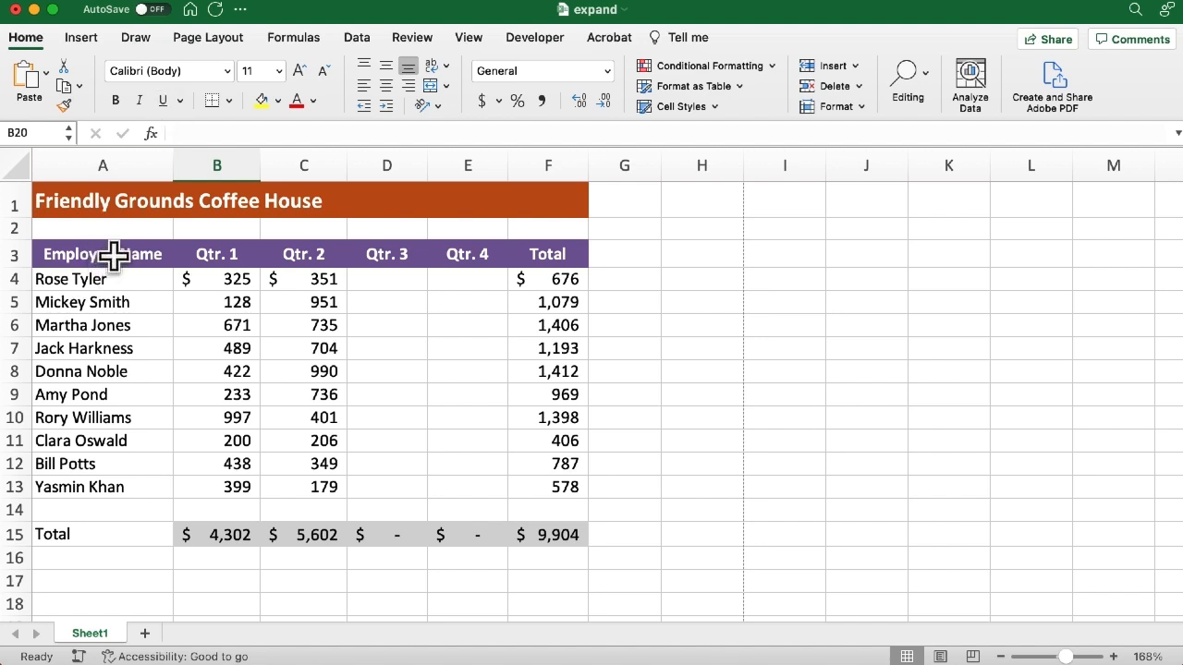
- Copy the header row A3:F3 from Employee Name through Total into row 17, starting at A17
{"action": "left_click_drag", "start_coordinate": [115, 256], "coordinate": [533, 253]}
{"action": "key", "text": "super+c"}
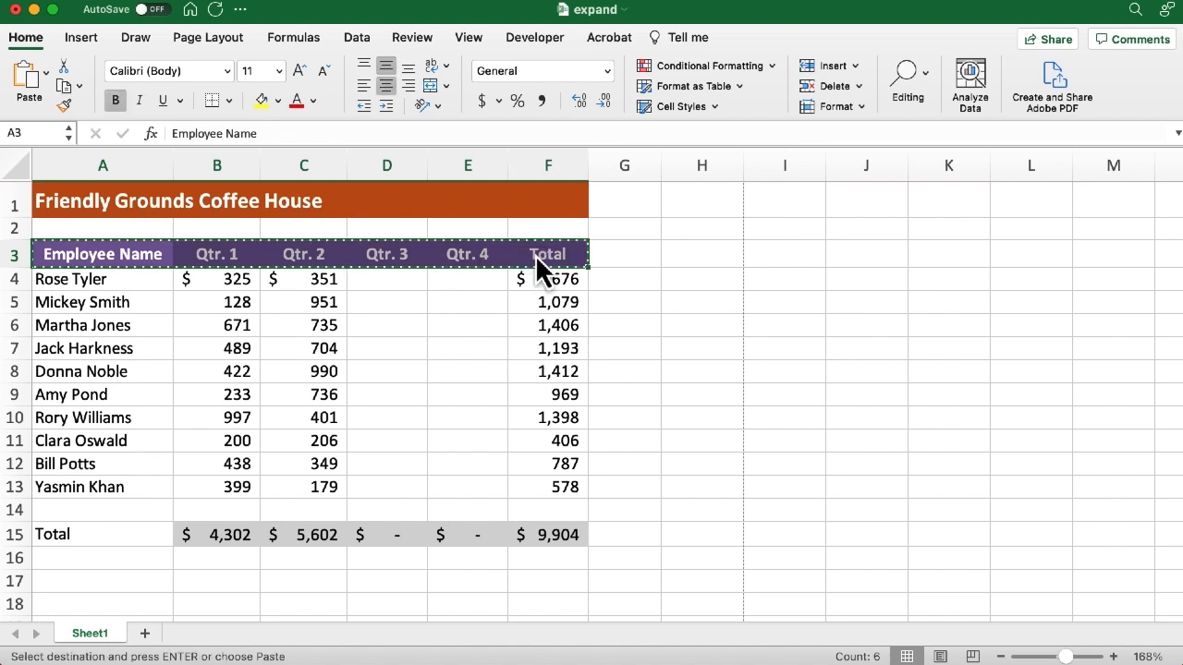
{"action": "scroll", "coordinate": [539, 261], "scroll_direction": "down", "scroll_amount": 2}
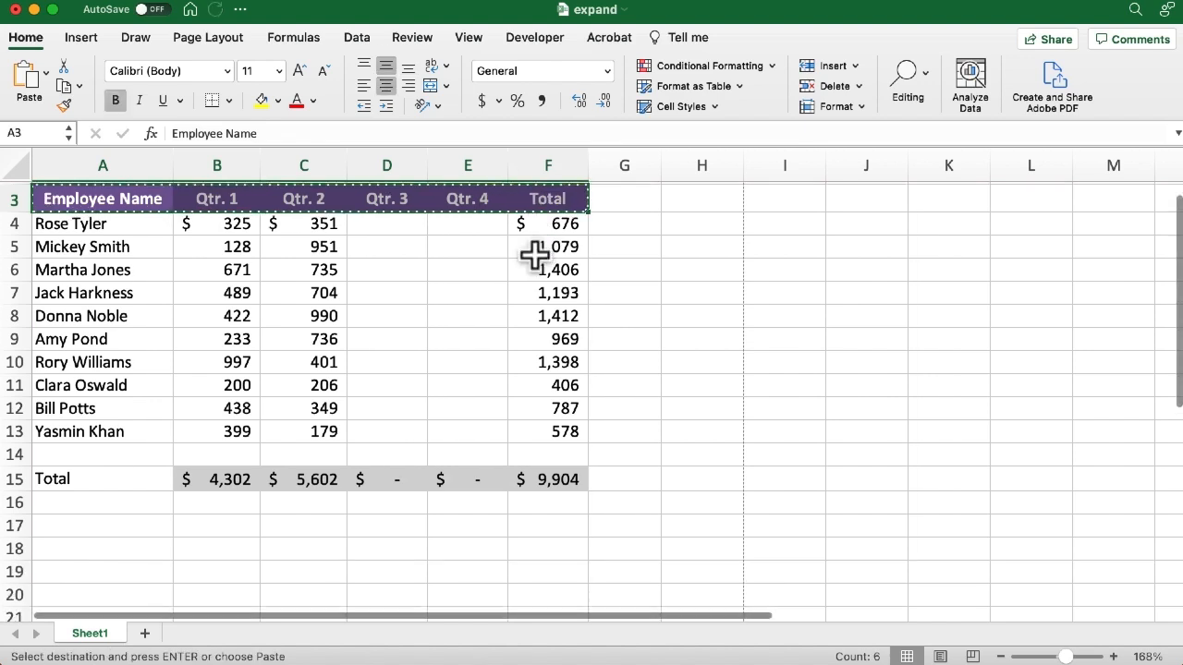
{"action": "left_click", "coordinate": [109, 529]}
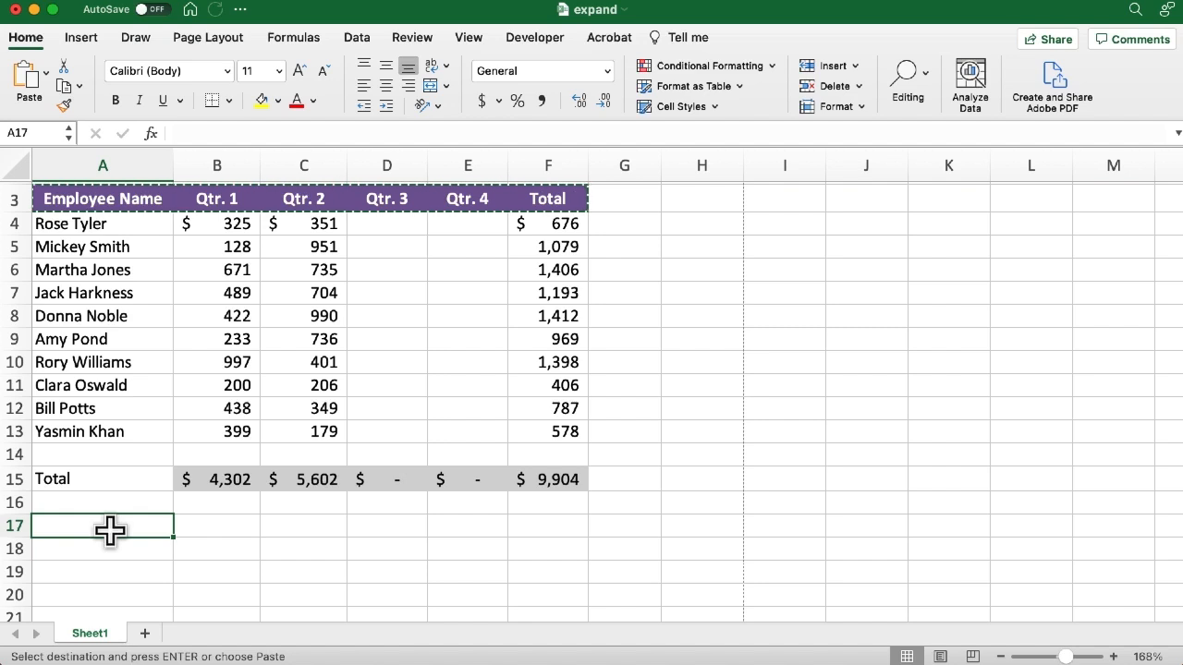
{"action": "key", "text": "super+v"}
{"action": "key", "text": "Escape"}
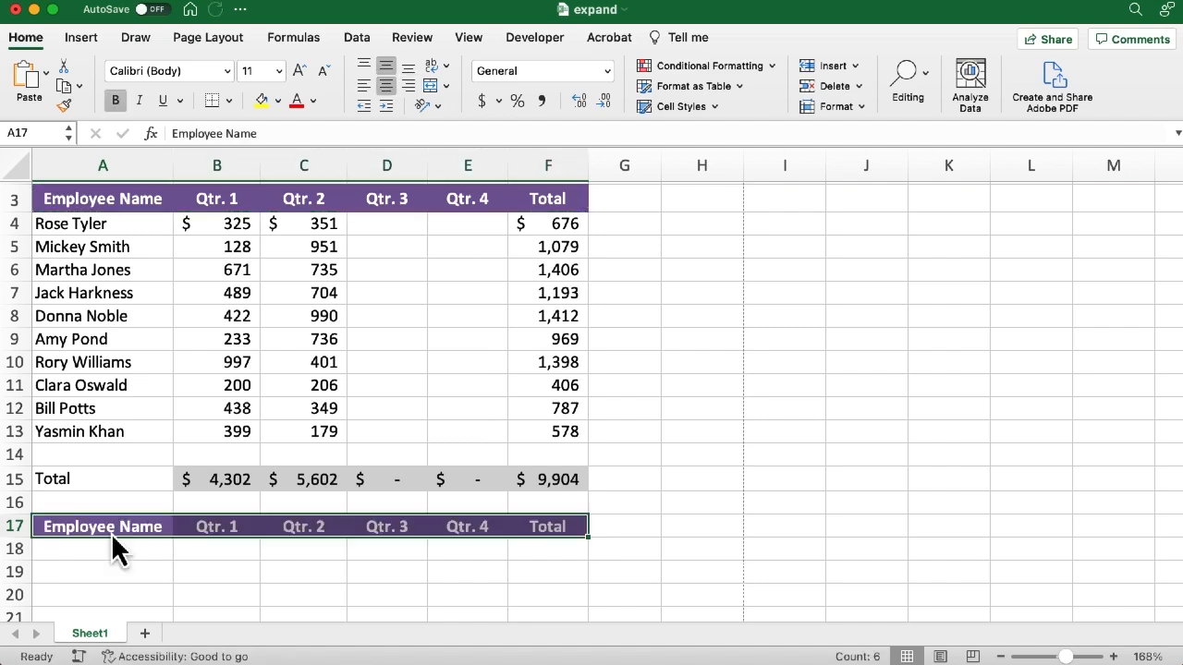
- Enter =EXPAND(A4:C13,10,5) in A18 to expand the employee data to 10 rows and 5 columns
{"action": "left_click", "coordinate": [104, 556]}
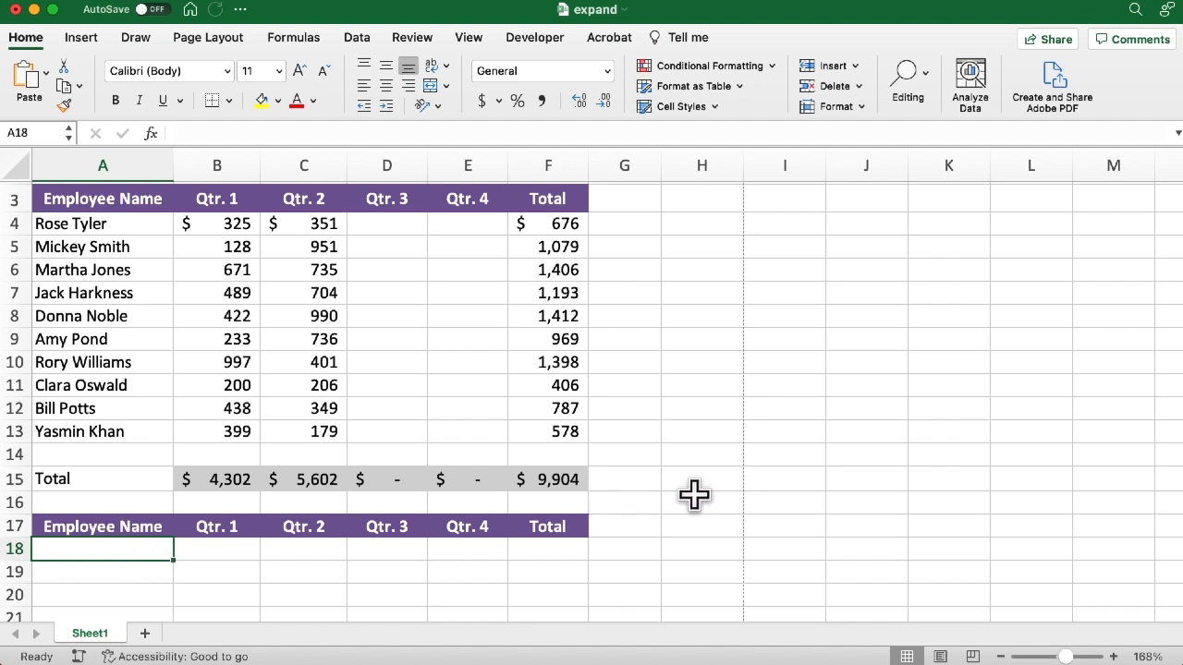
{"action": "type", "text": "=exp"}
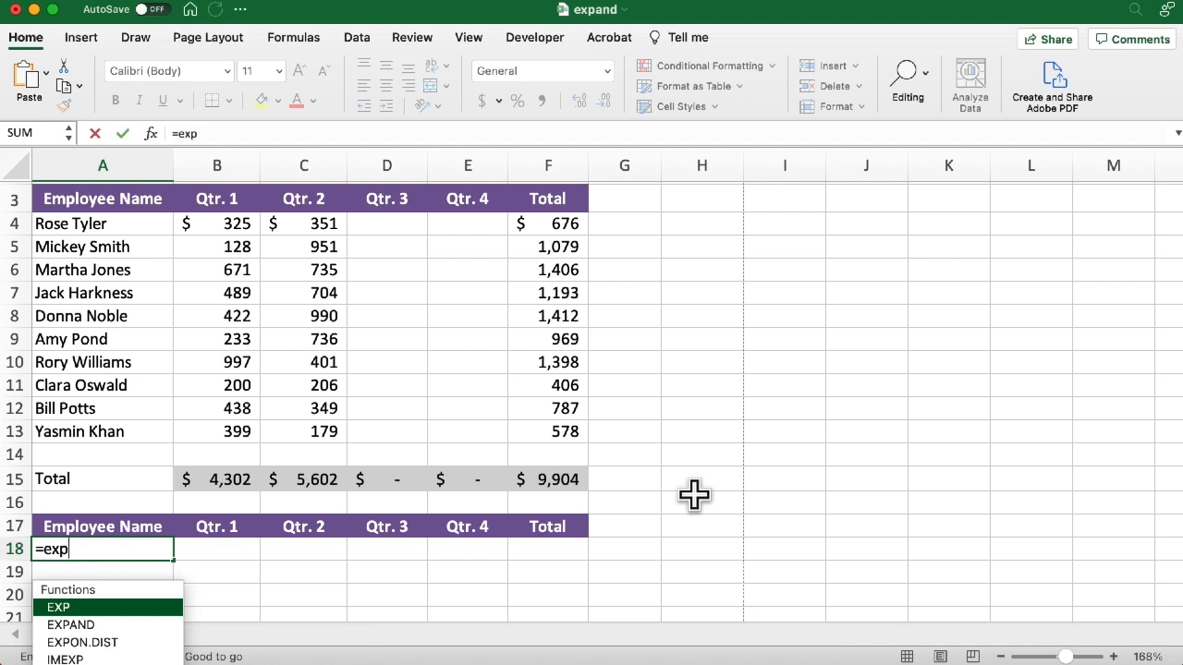
{"action": "key", "text": "Down"}
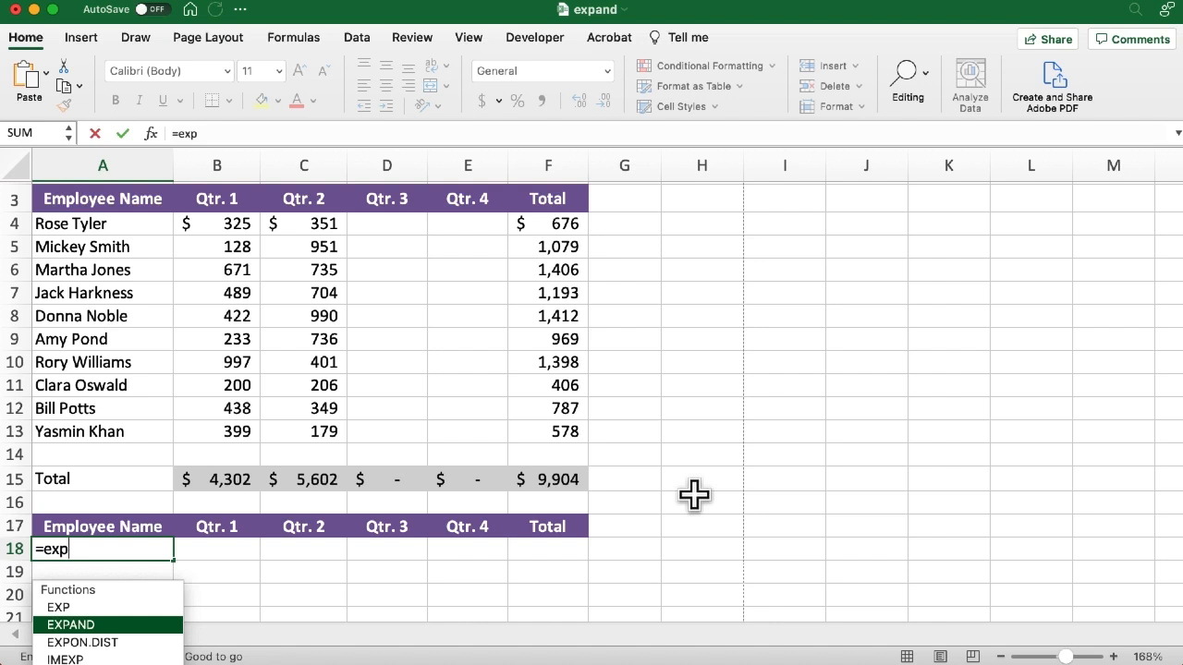
{"action": "key", "text": "Tab"}
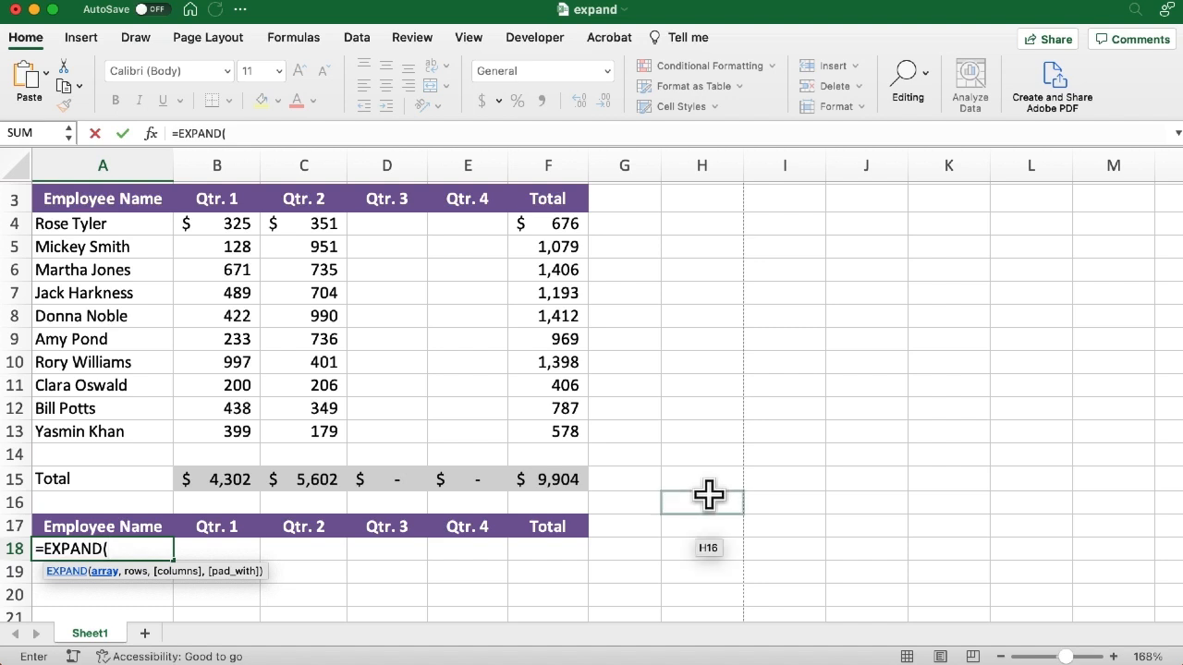
{"action": "left_click_drag", "start_coordinate": [125, 219], "coordinate": [304, 427]}
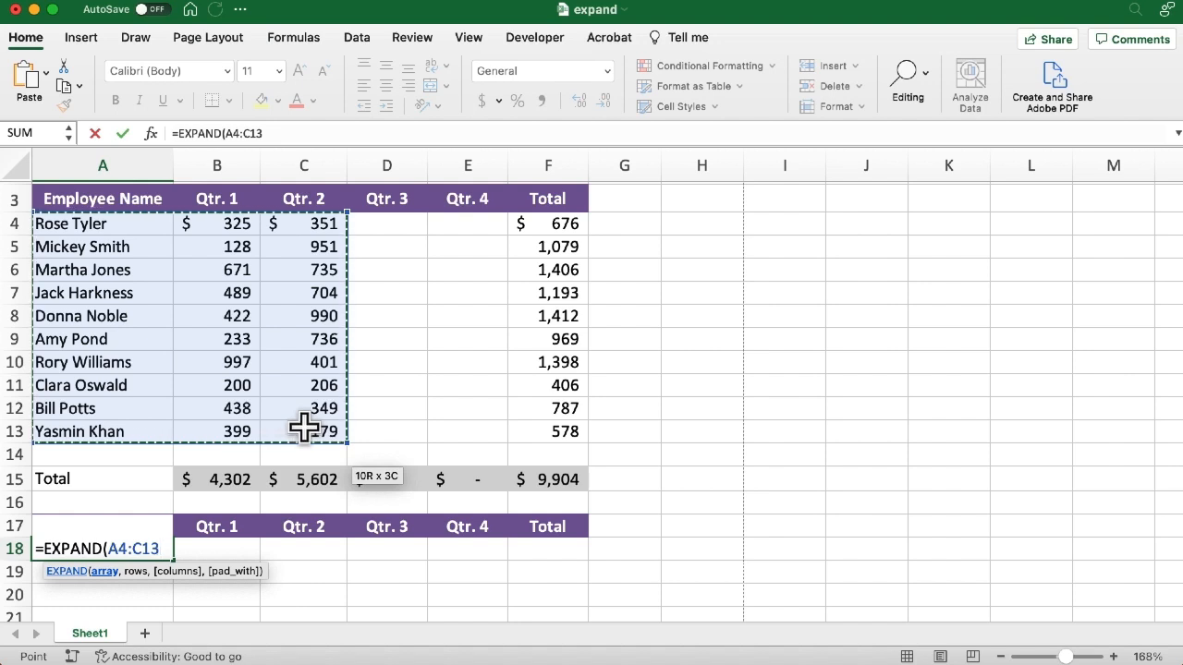
{"action": "type", "text": ","}
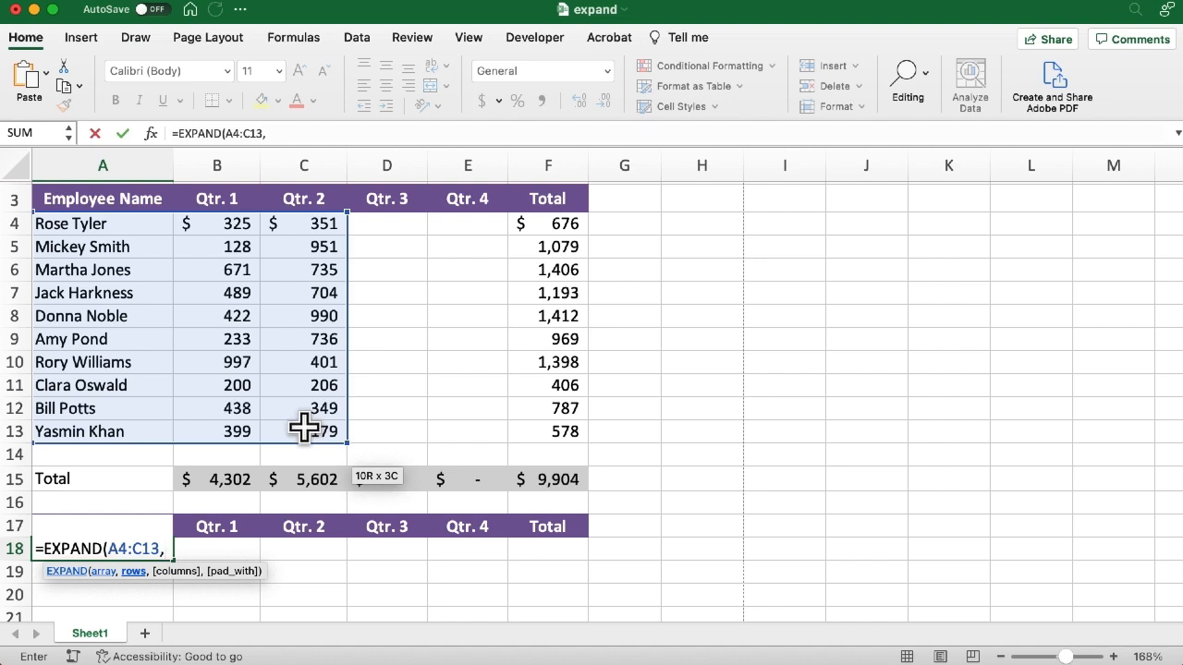
{"action": "type", "text": "1"}
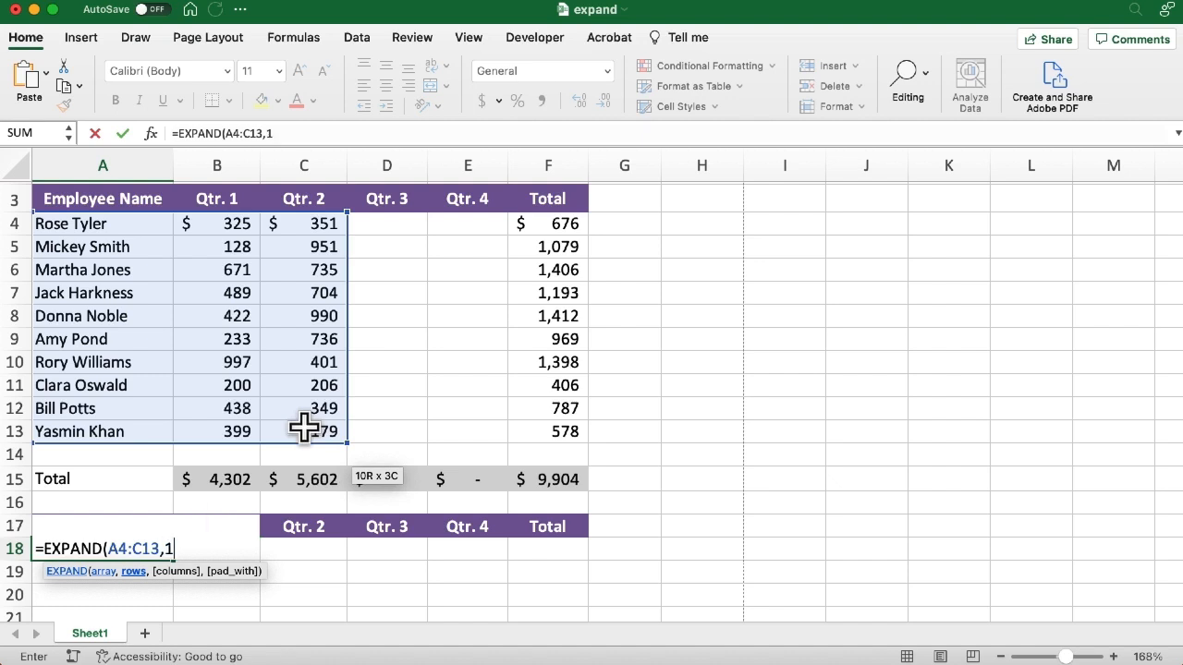
{"action": "type", "text": "0,"}
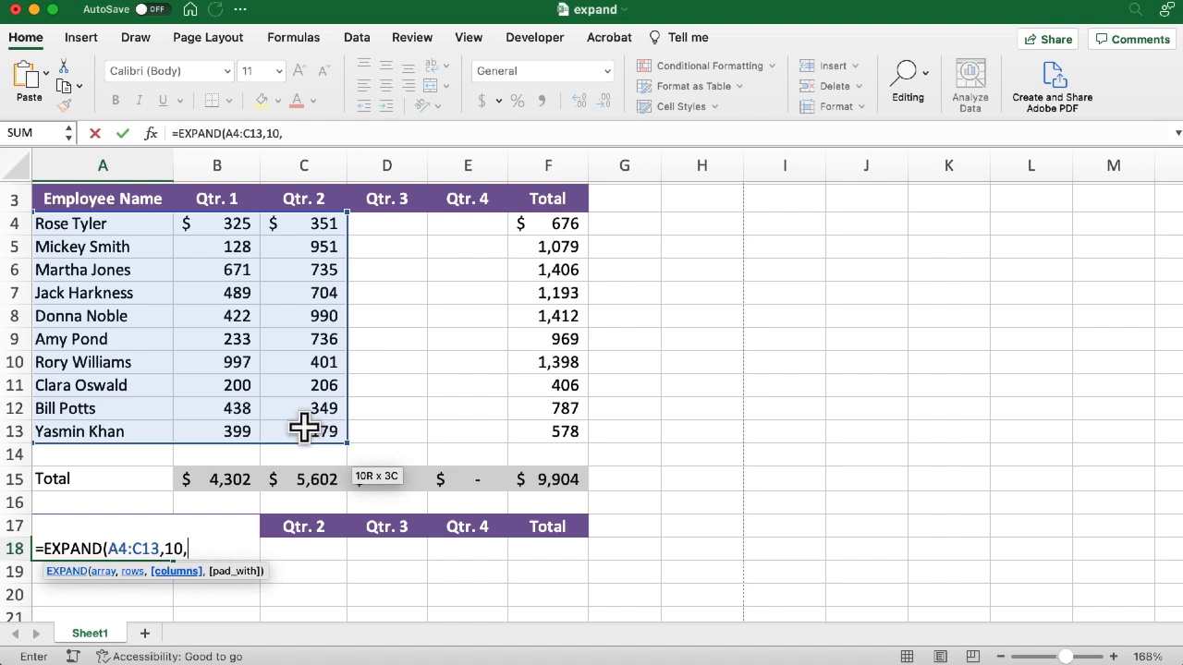
{"action": "type", "text": "5)"}
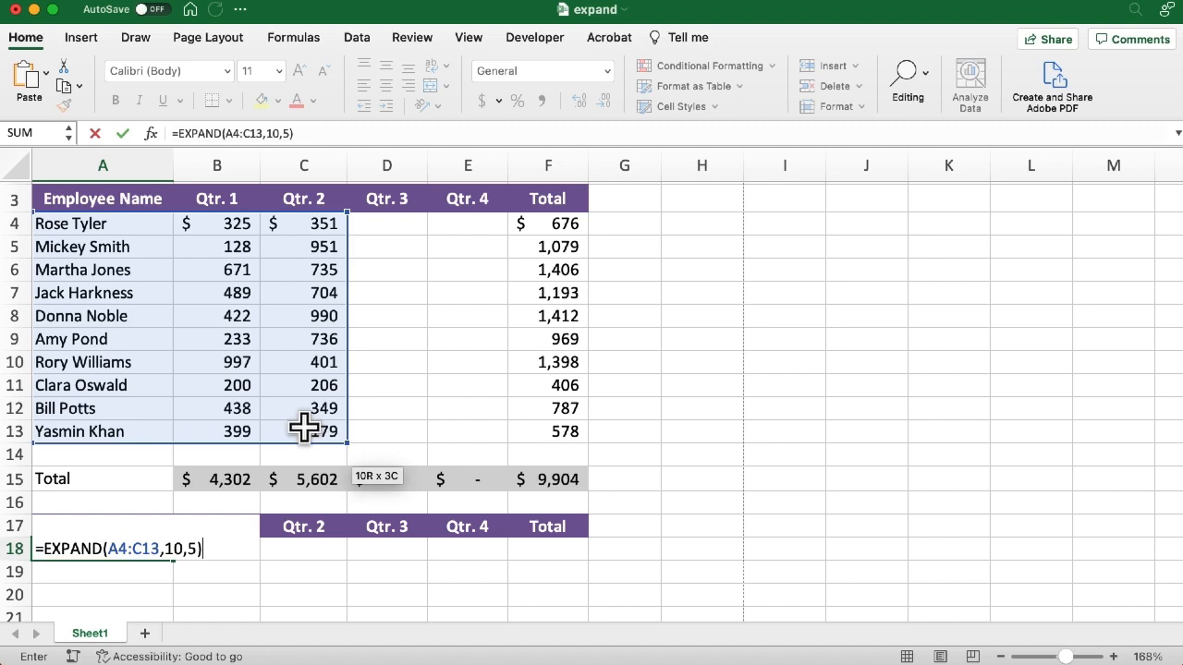
{"action": "key", "text": "Return"}
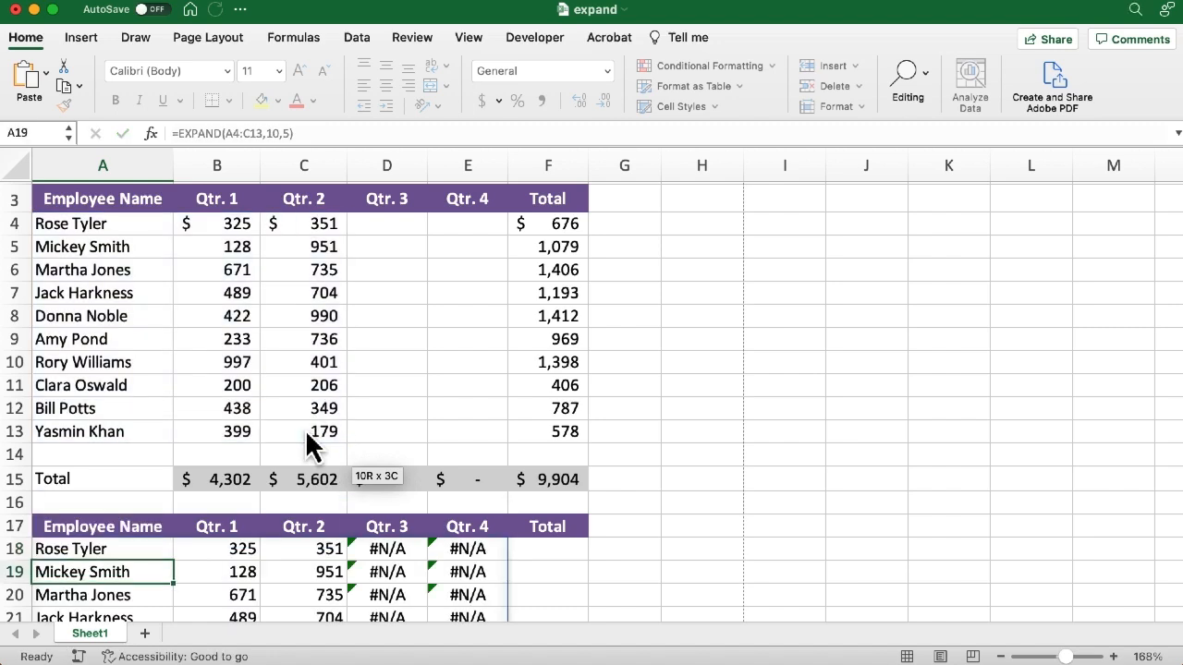
- Add "TBD" as the pad_with argument of the A18 formula, making it =EXPAND(A4:C13,10,5,"TBD")
{"action": "scroll", "coordinate": [409, 515], "scroll_direction": "down", "scroll_amount": 4}
{"action": "scroll", "coordinate": [406, 519], "scroll_direction": "down", "scroll_amount": 3}
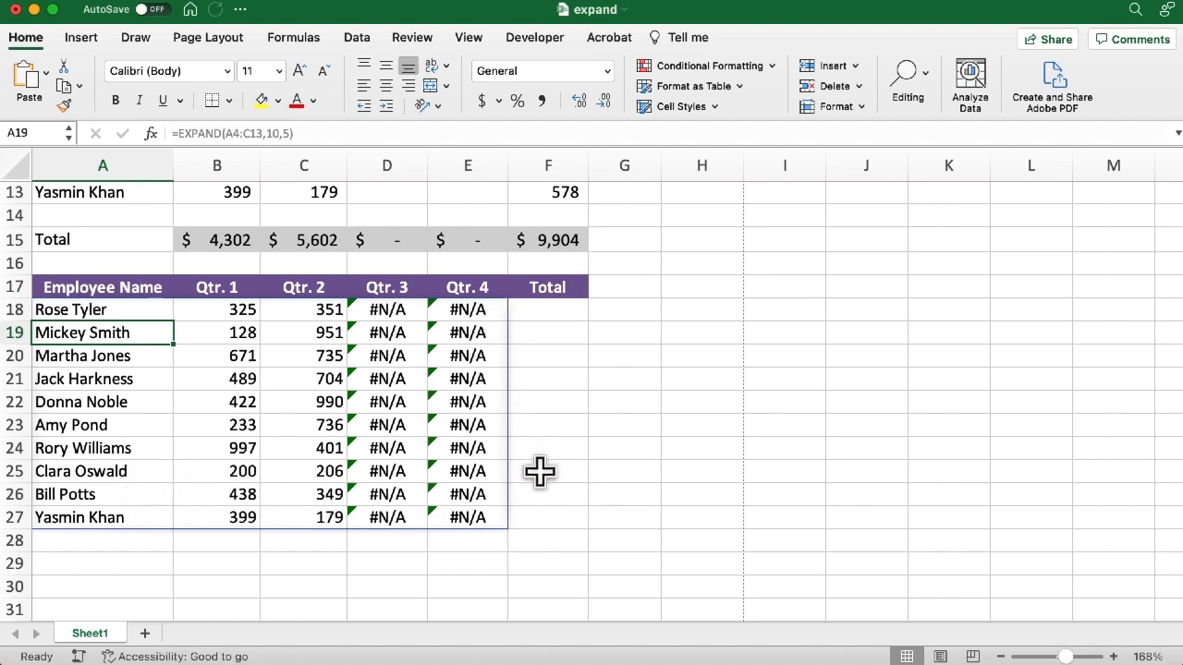
{"action": "left_click", "coordinate": [124, 310]}
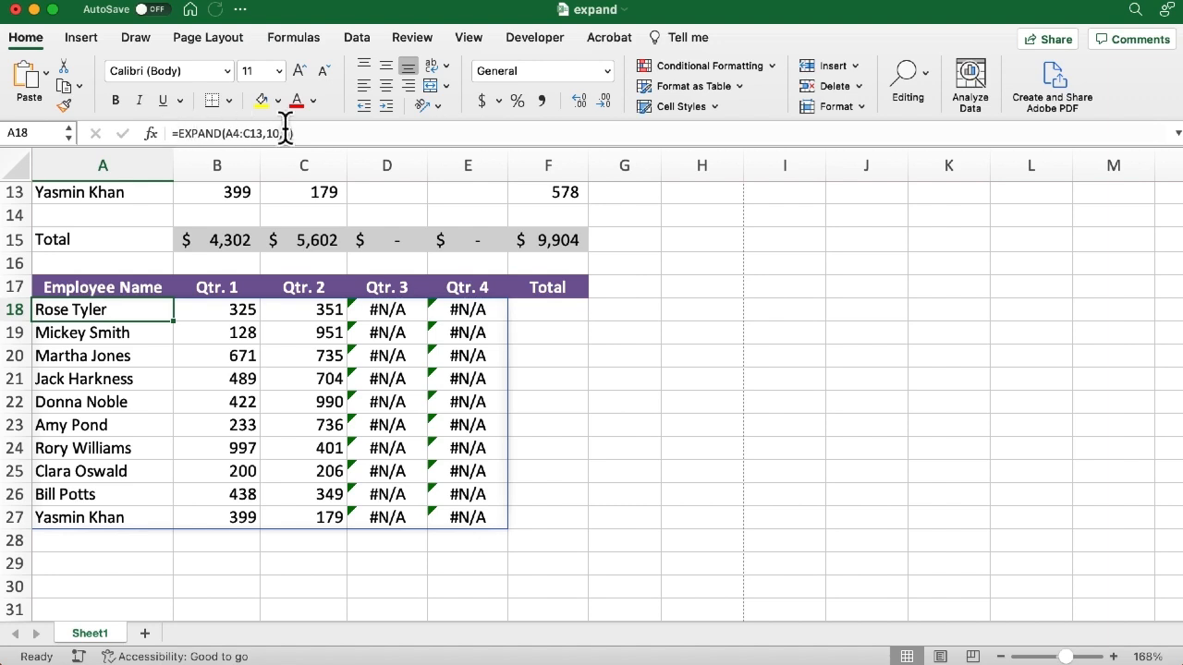
{"action": "left_click", "coordinate": [221, 401]}
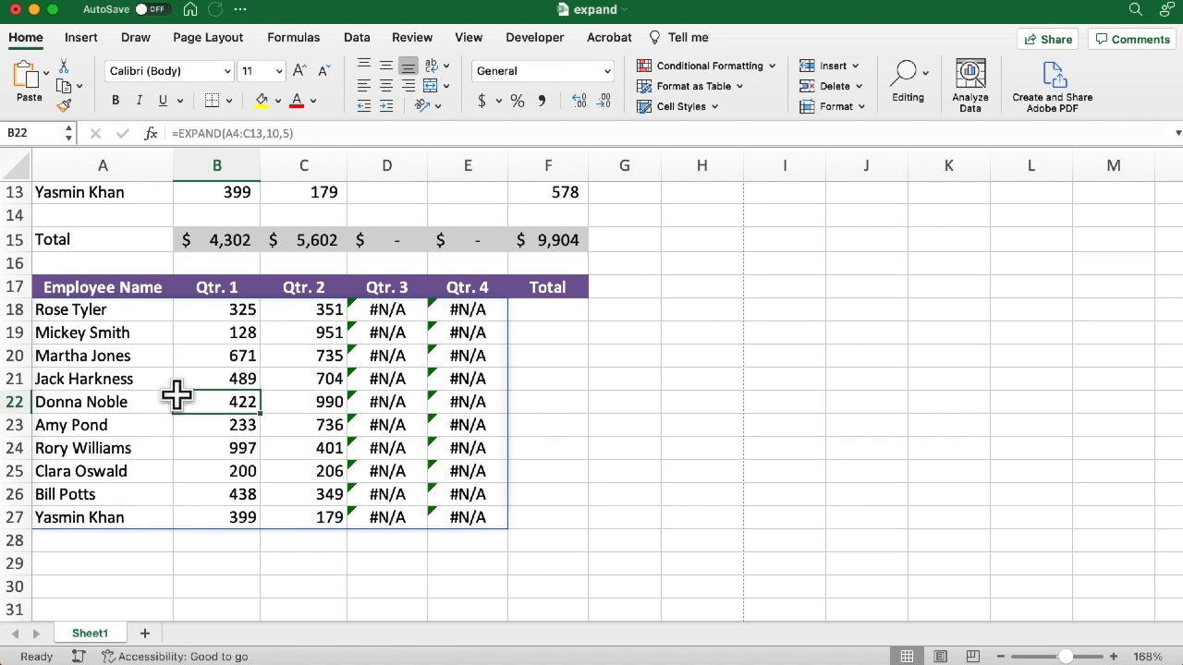
{"action": "double_click", "coordinate": [121, 311]}
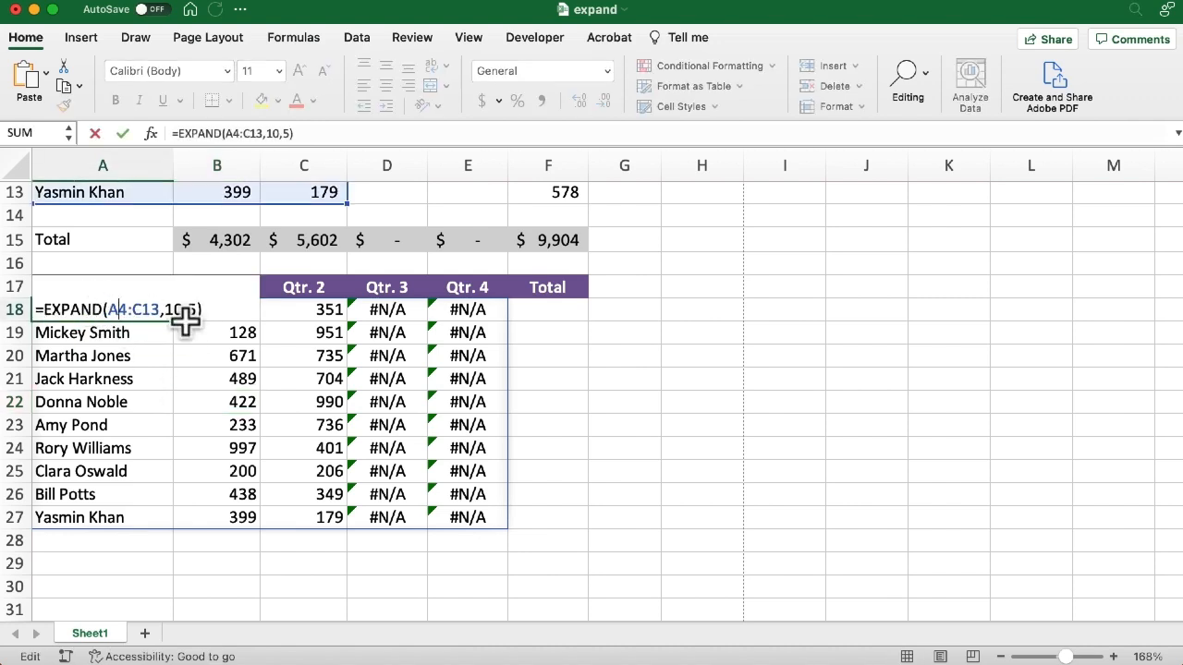
{"action": "left_click", "coordinate": [212, 308]}
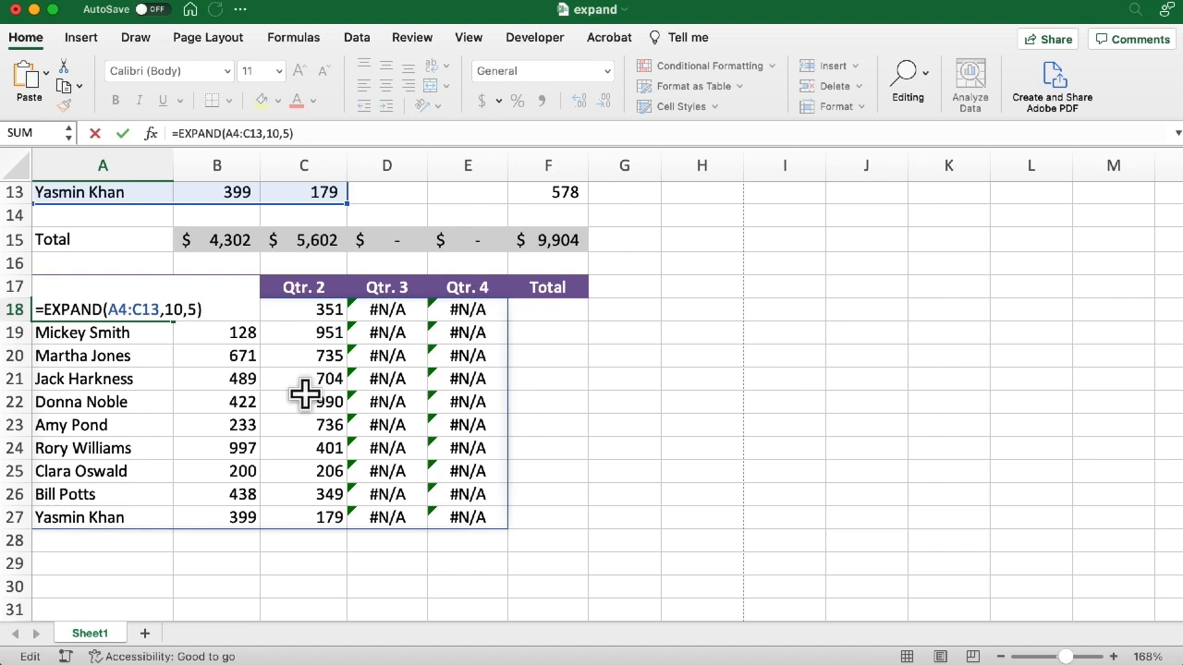
{"action": "key", "text": "BackSpace"}
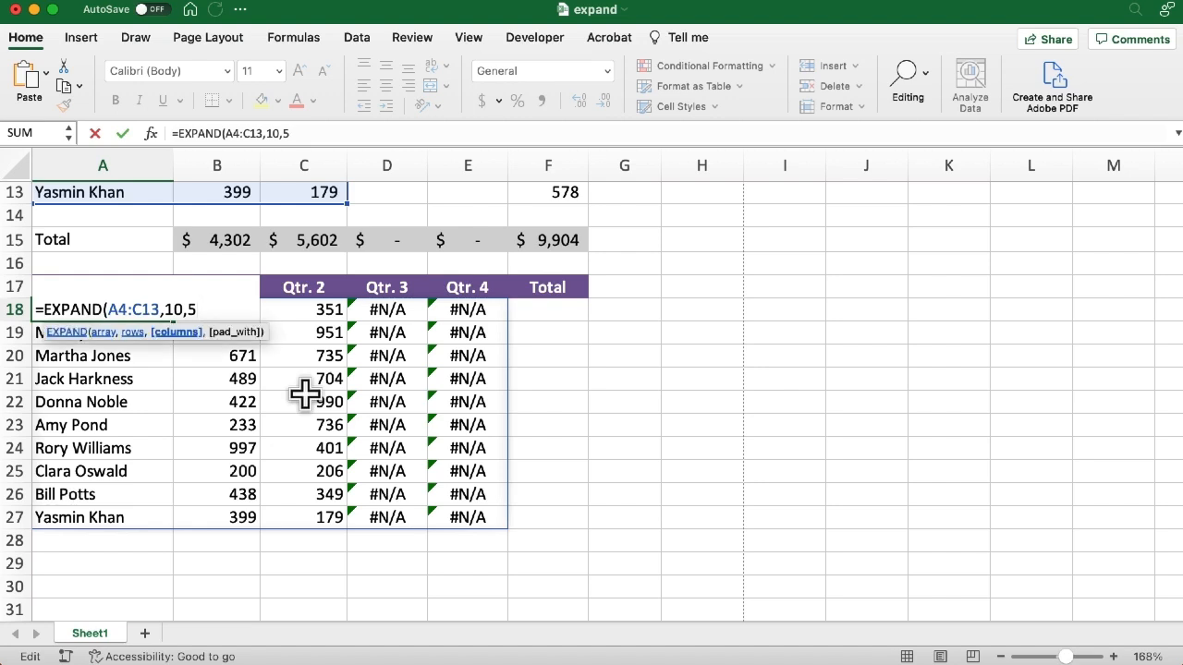
{"action": "type", "text": ","}
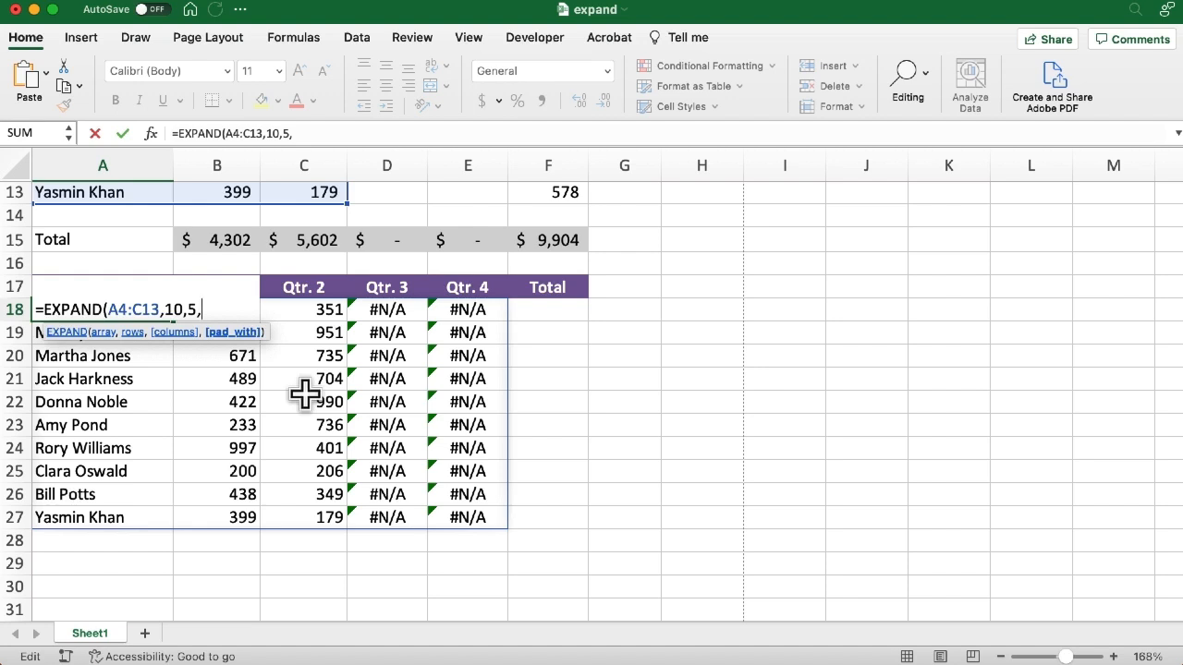
{"action": "type", "text": "\"TBD\")"}
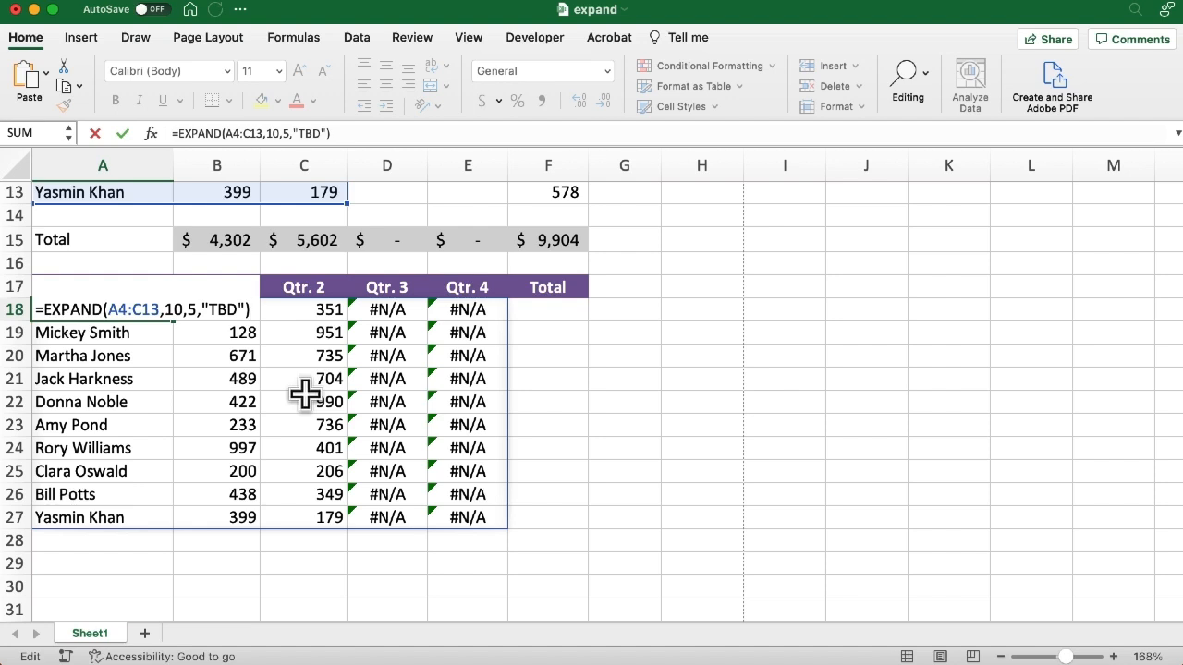
{"action": "key", "text": "Return"}
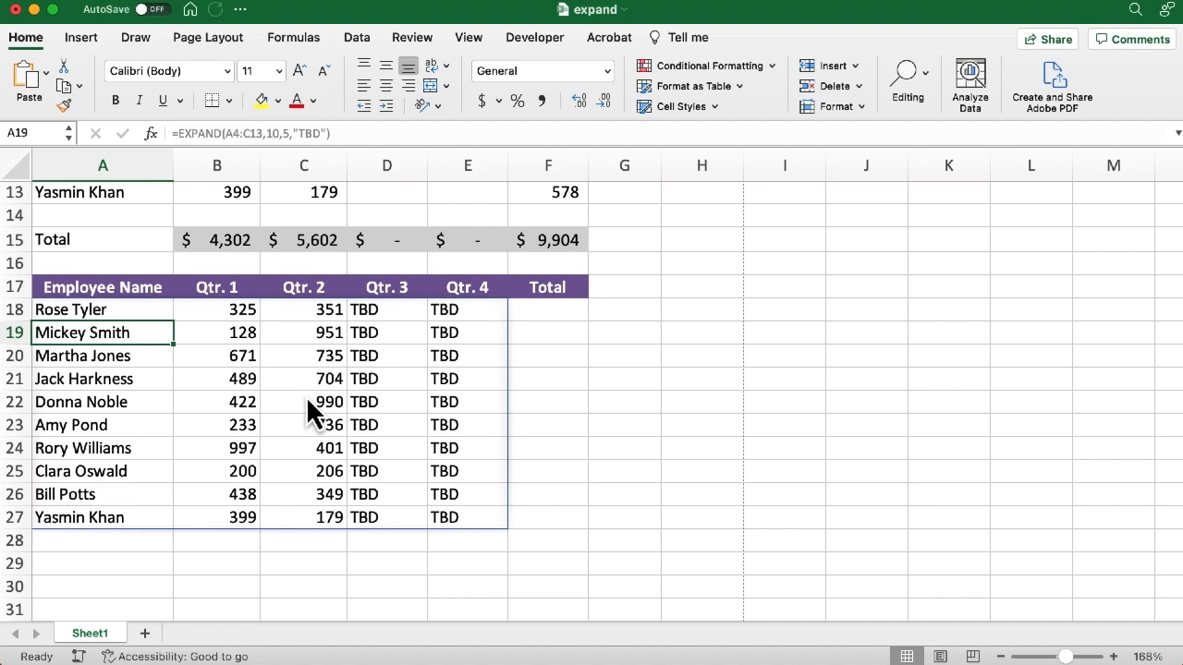
- Set the first employee's Qtr. 1 value in B4 of the original table to 400
{"action": "scroll", "coordinate": [308, 401], "scroll_direction": "up", "scroll_amount": 10}
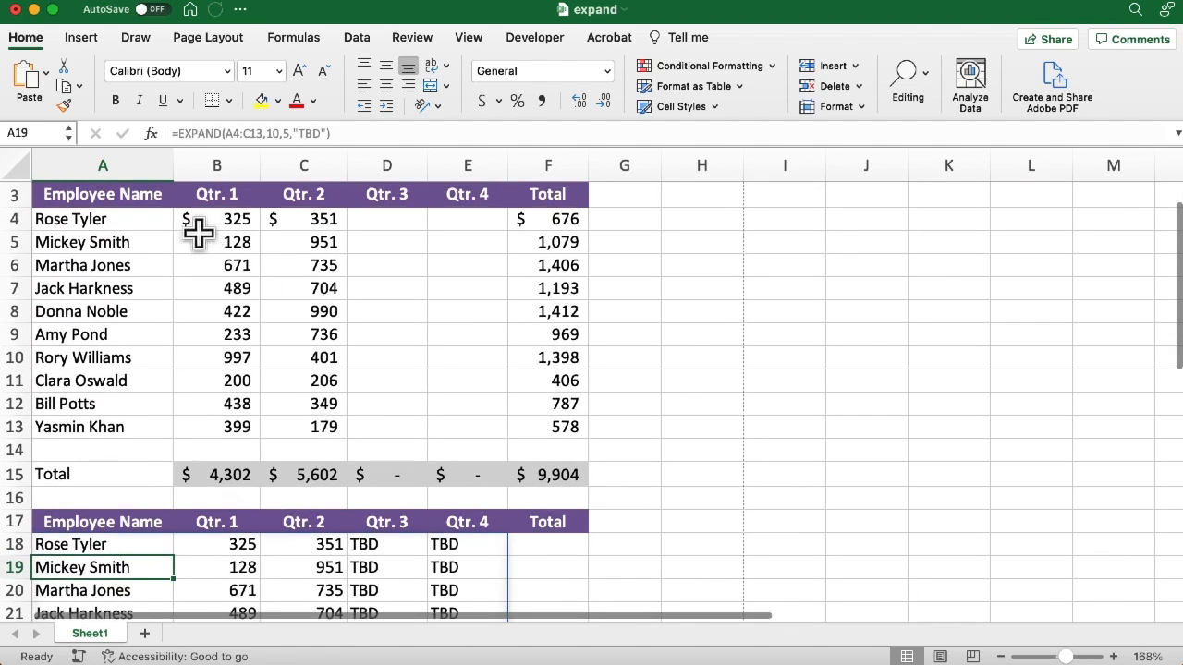
{"action": "left_click", "coordinate": [213, 222]}
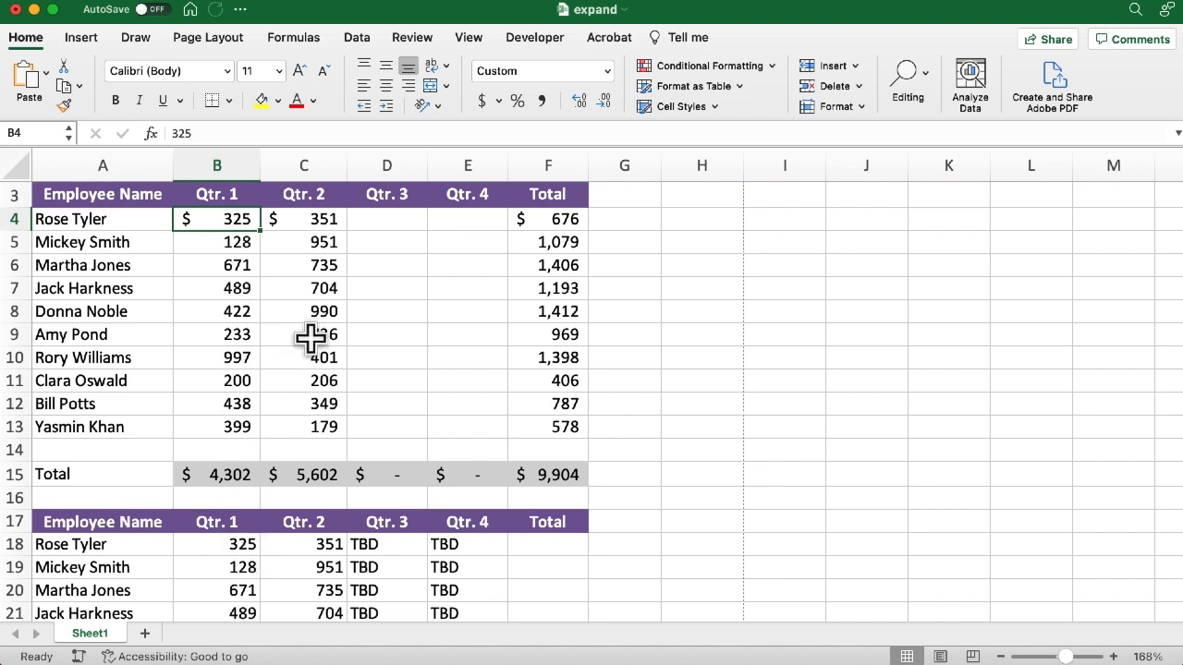
{"action": "type", "text": "400"}
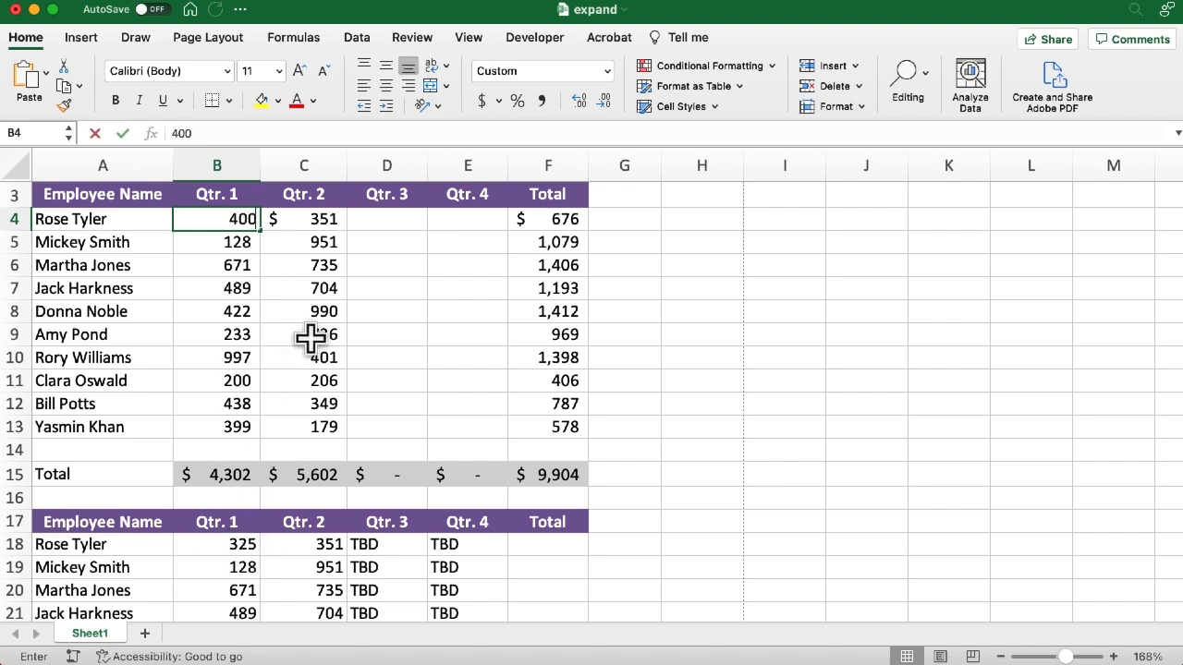
{"action": "key", "text": "Return"}
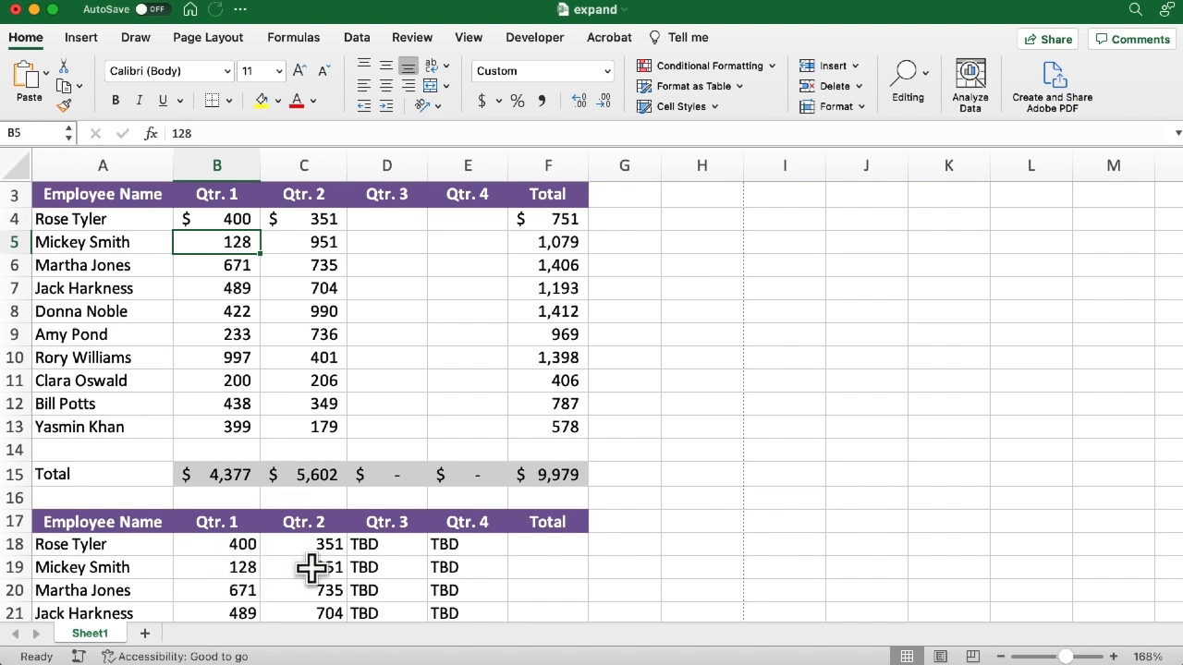
- Center the TBD entries in the Qtr. 3 and Qtr. 4 columns, D18:E27, of the expanded table
{"action": "scroll", "coordinate": [312, 570], "scroll_direction": "down", "scroll_amount": 5}
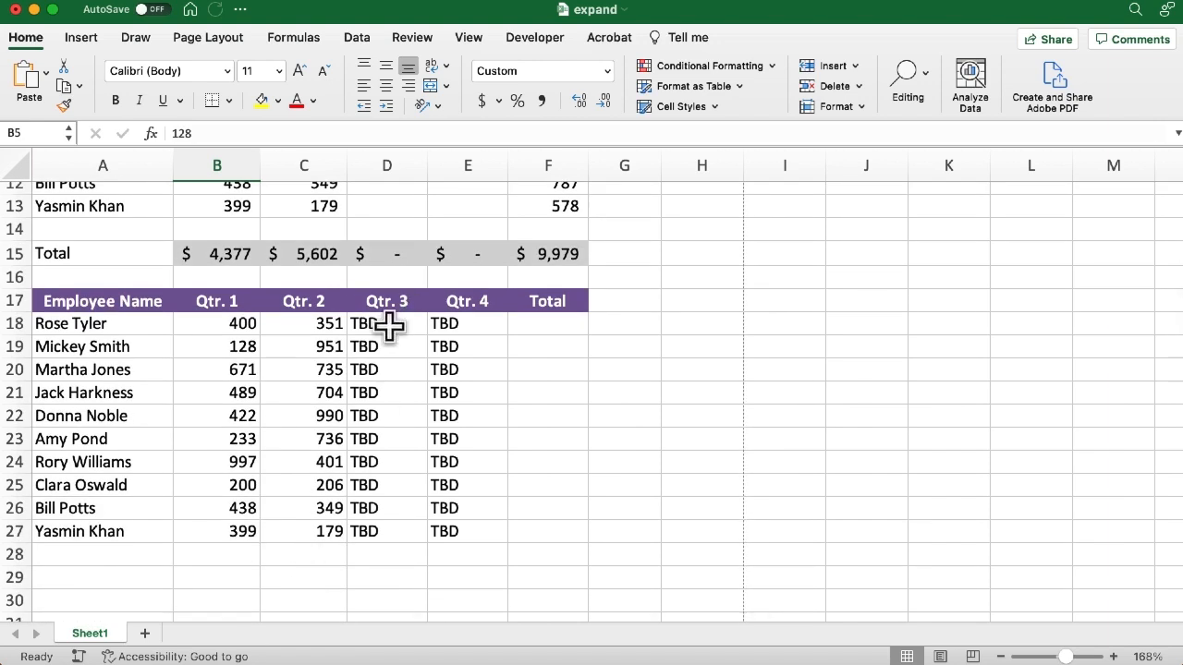
{"action": "left_click", "coordinate": [388, 325]}
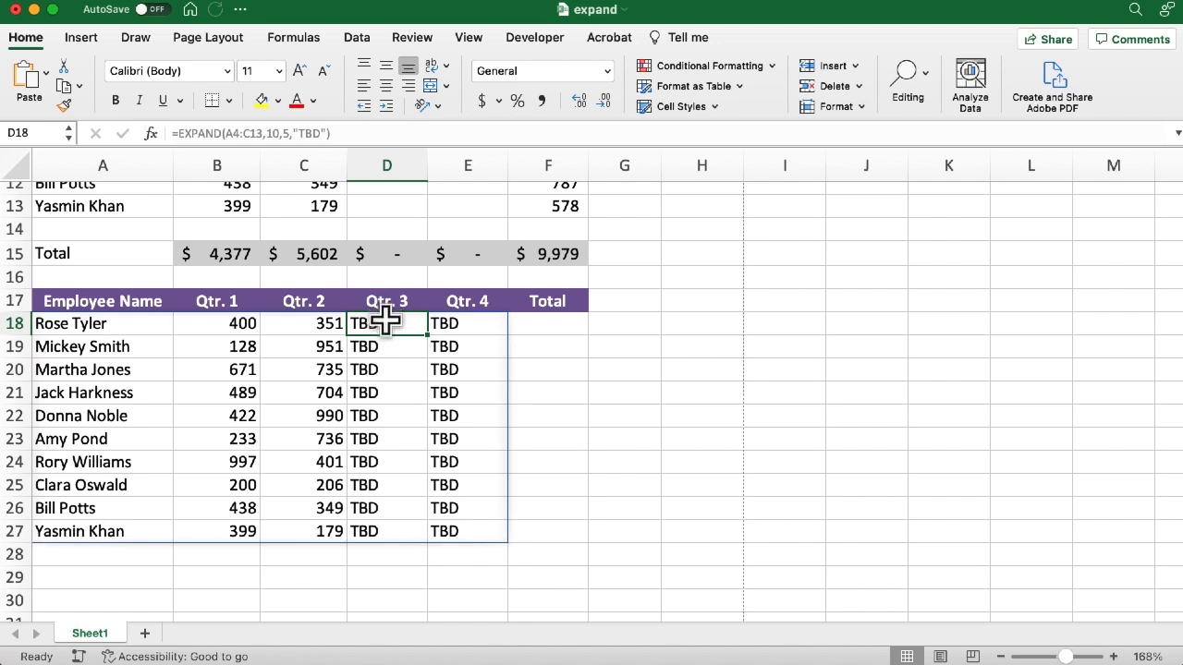
{"action": "left_click_drag", "start_coordinate": [383, 317], "coordinate": [455, 524]}
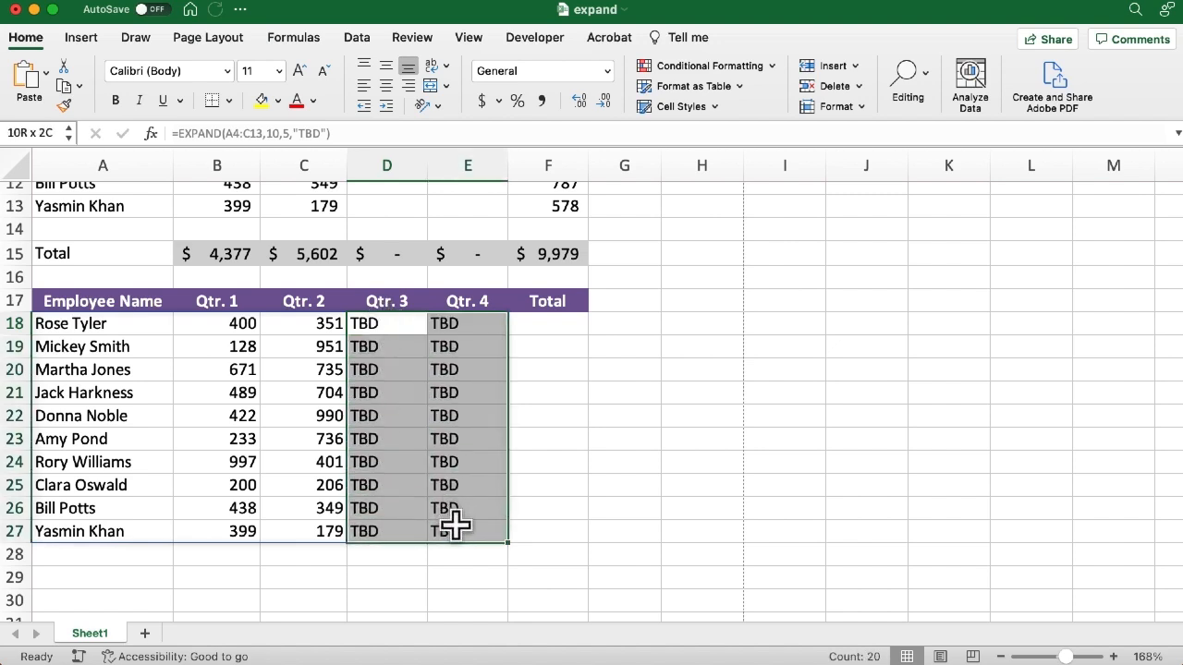
{"action": "left_click", "coordinate": [386, 86]}
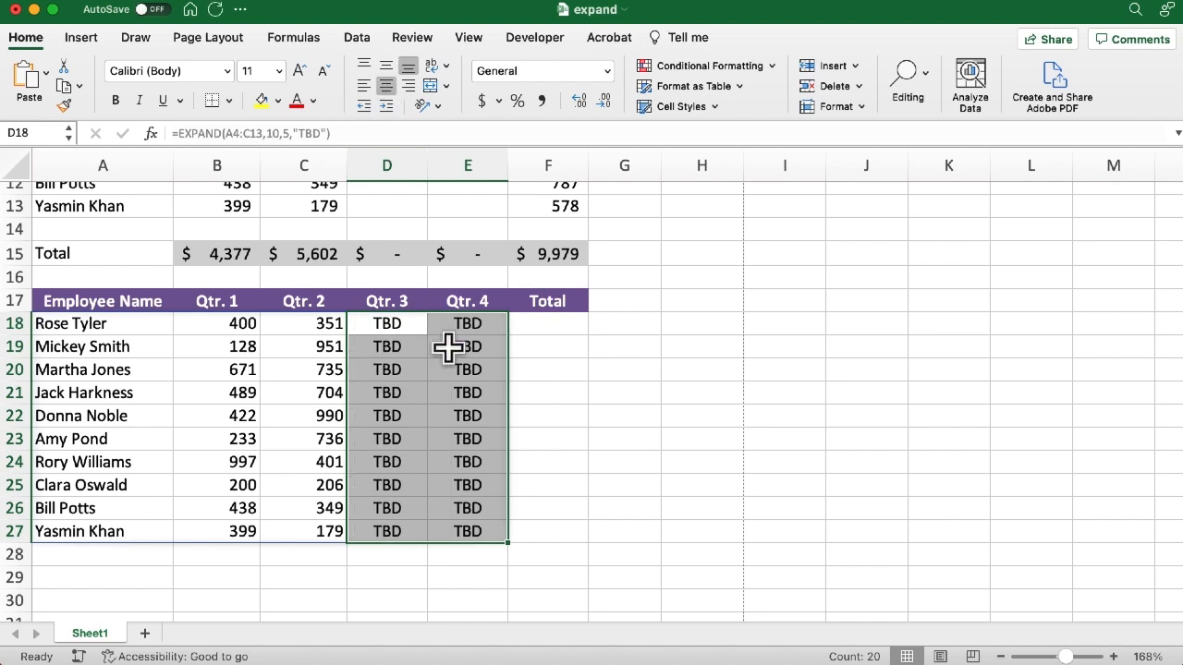
{"action": "left_click", "coordinate": [485, 325]}
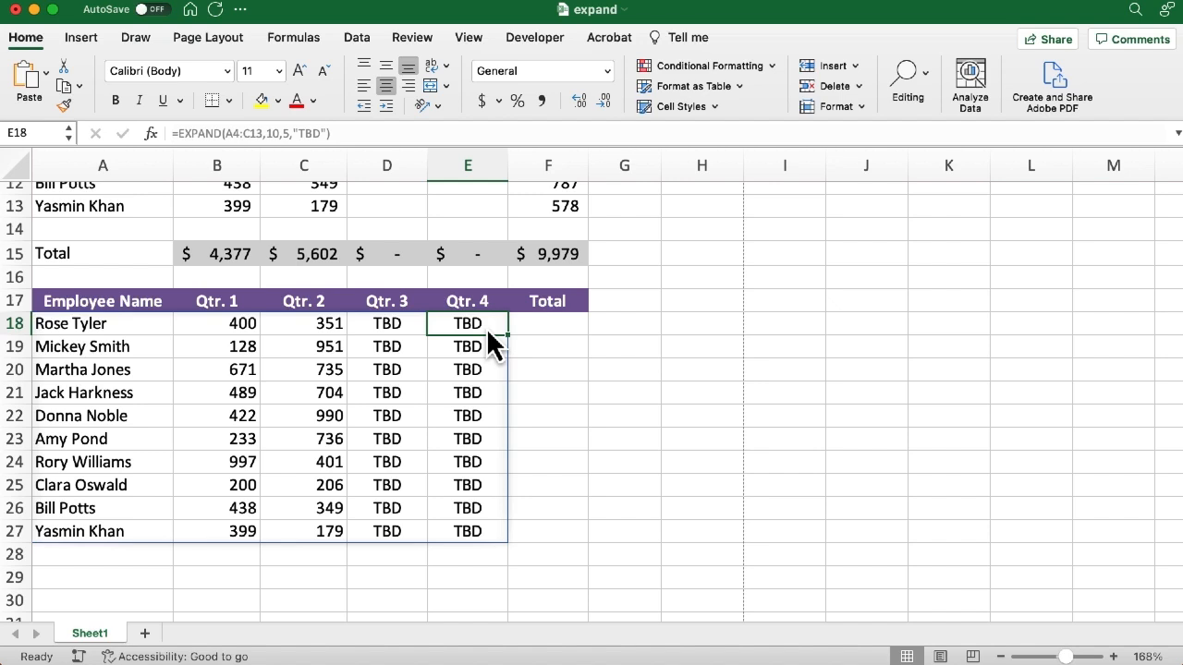
- Try the formula =B18*1.05 in D18 inside the expanded range, and delete that entry again
{"action": "left_click", "coordinate": [399, 321]}
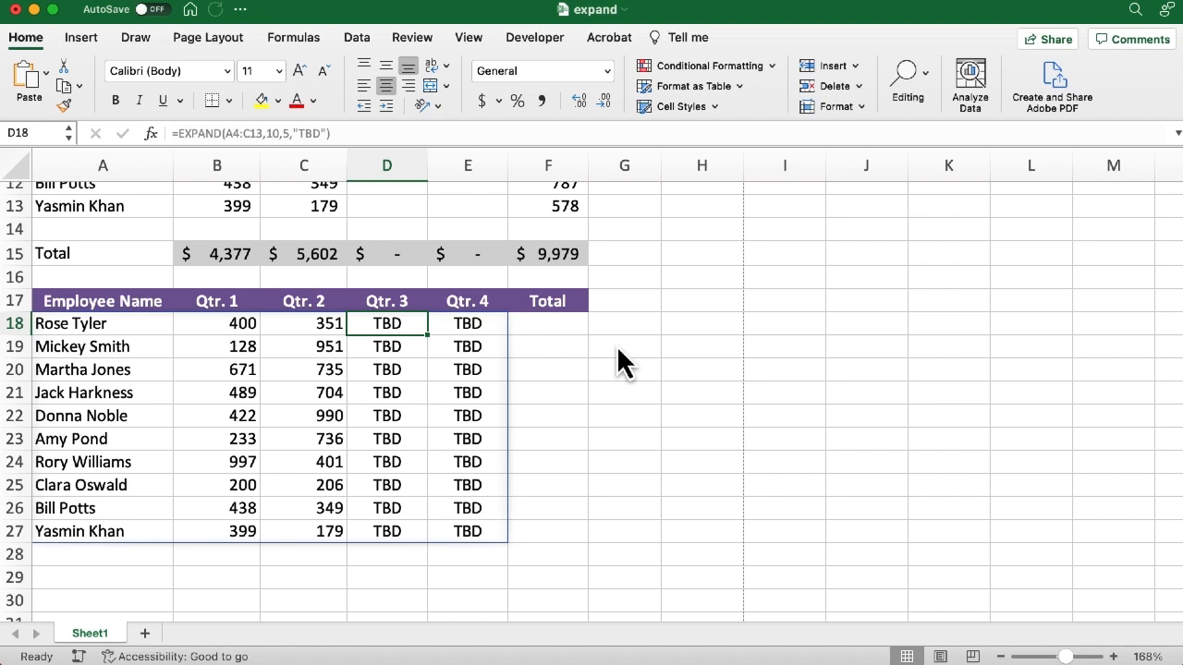
{"action": "type", "text": "="}
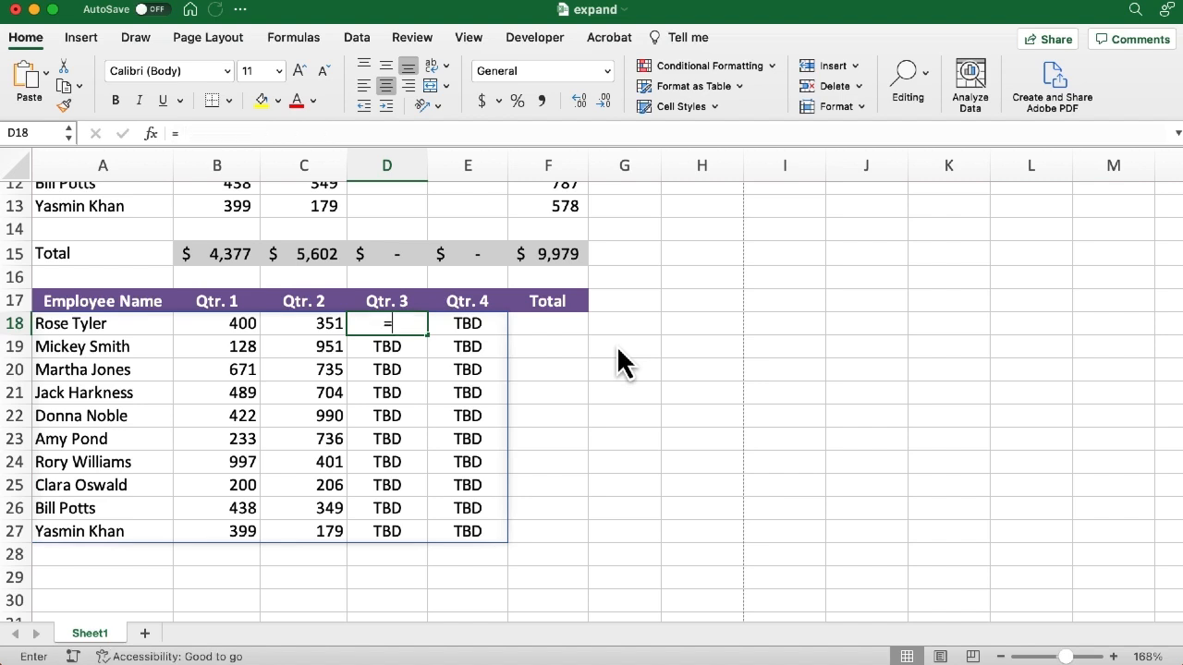
{"action": "left_click", "coordinate": [208, 319]}
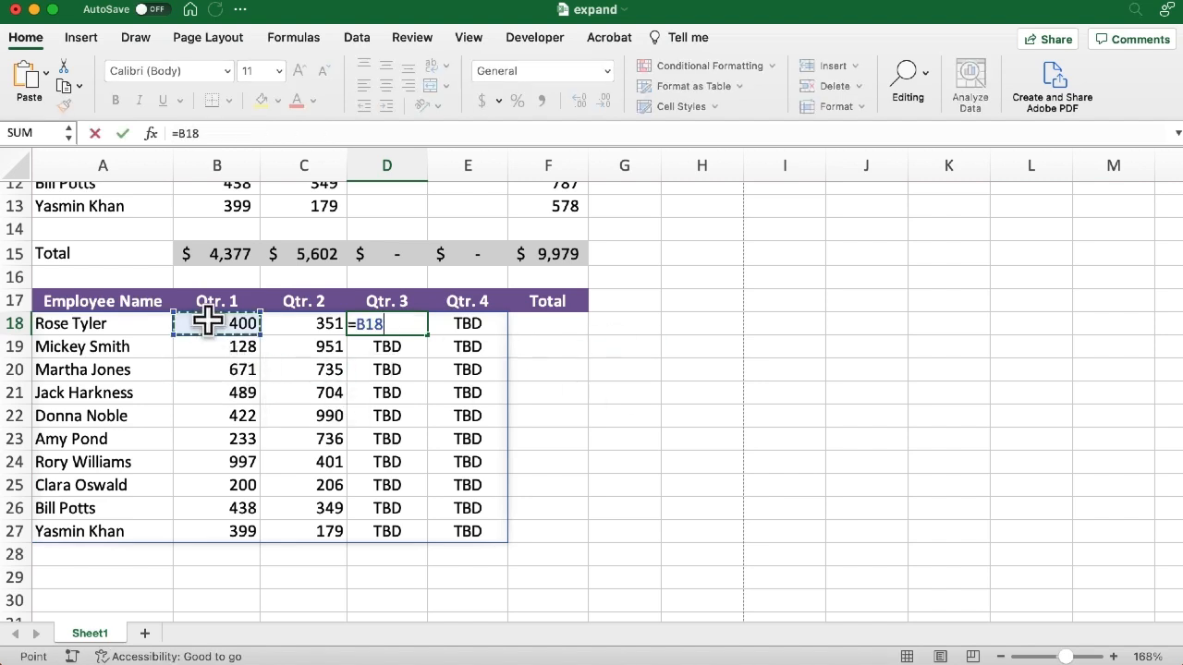
{"action": "type", "text": "*"}
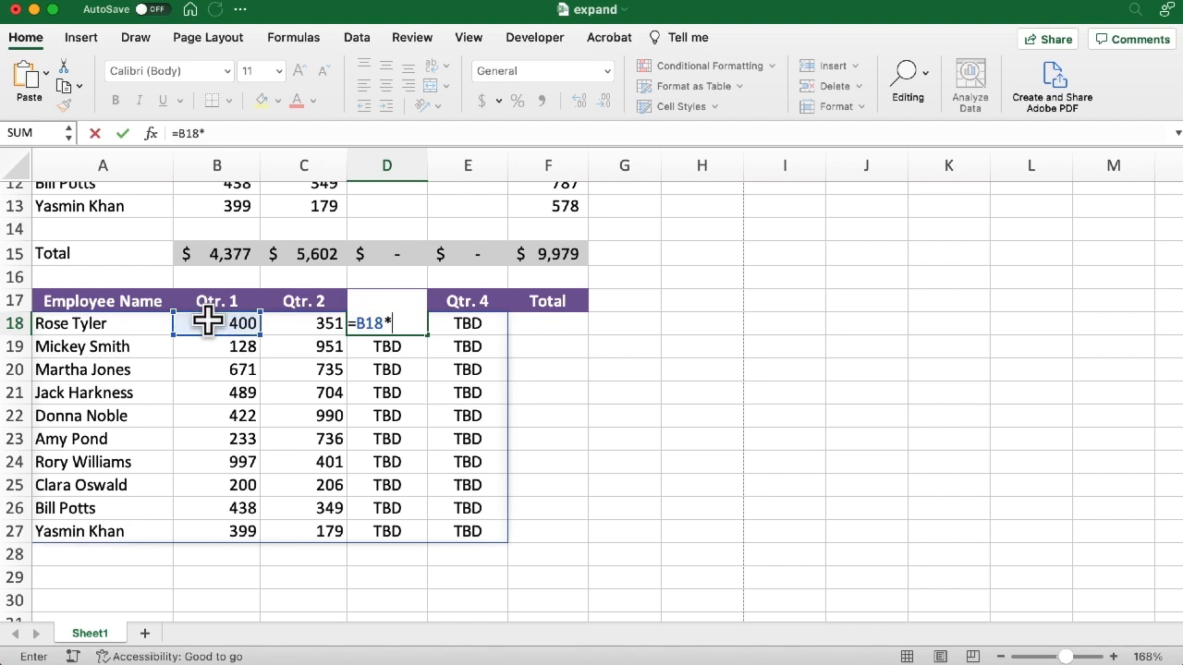
{"action": "type", "text": "1.05"}
{"action": "key", "text": "Return"}
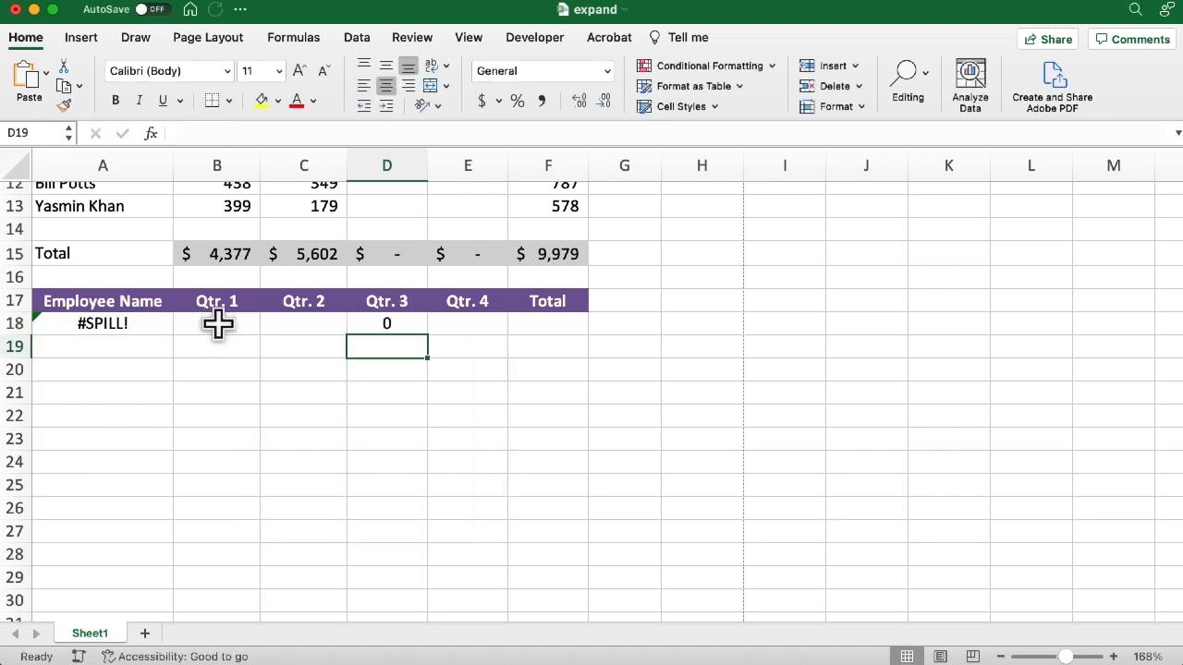
{"action": "left_click", "coordinate": [386, 322]}
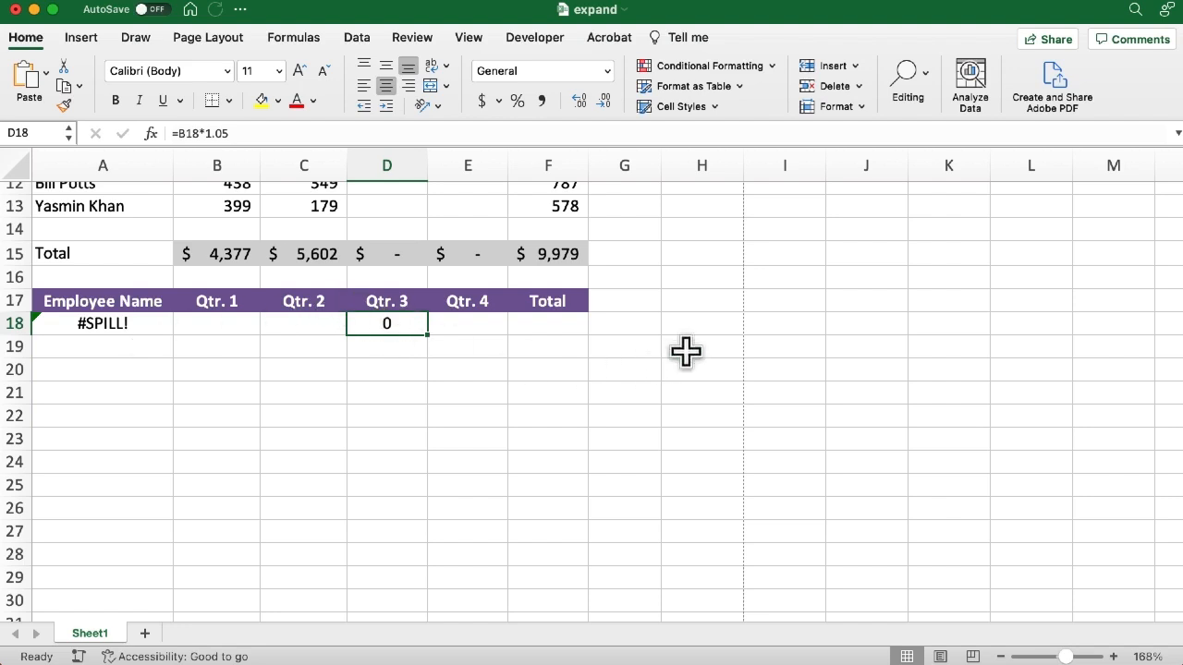
{"action": "key", "text": "Delete"}
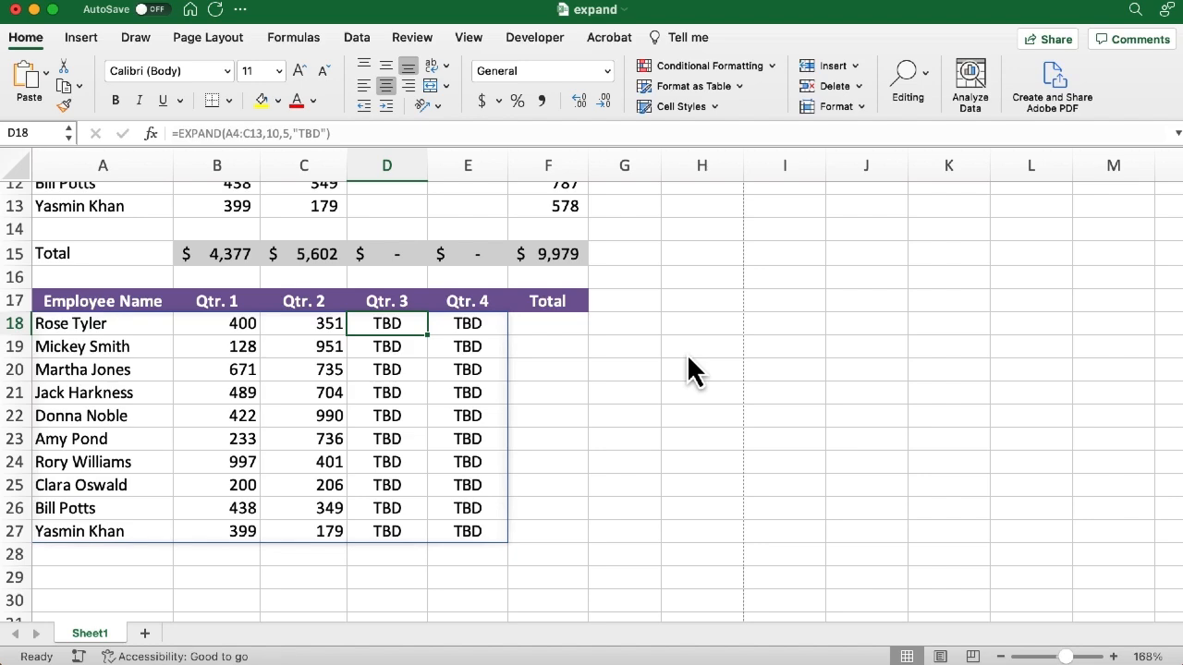